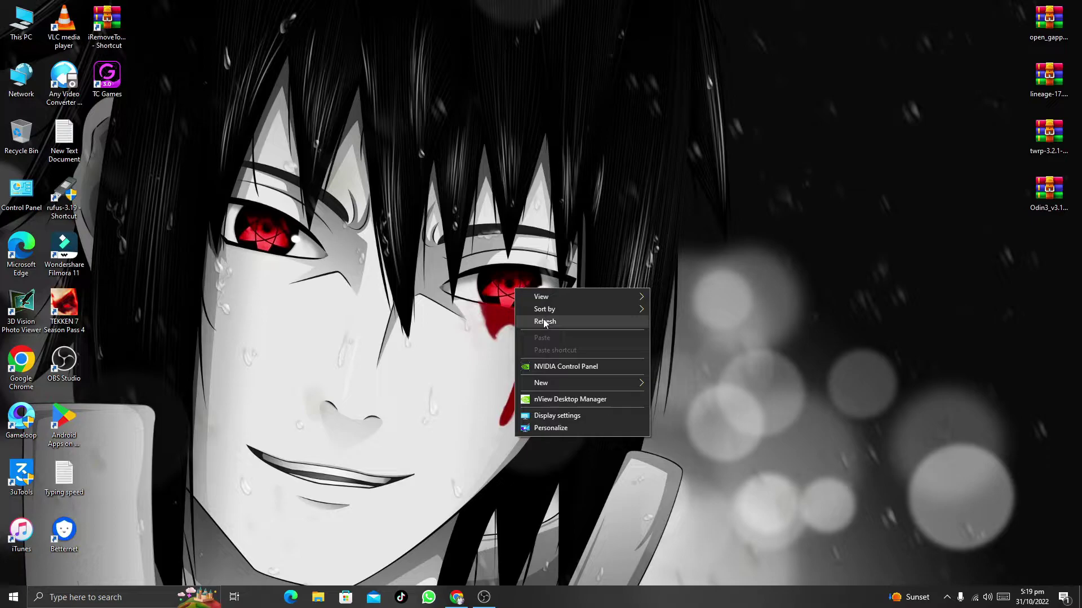
left_click(544, 321)
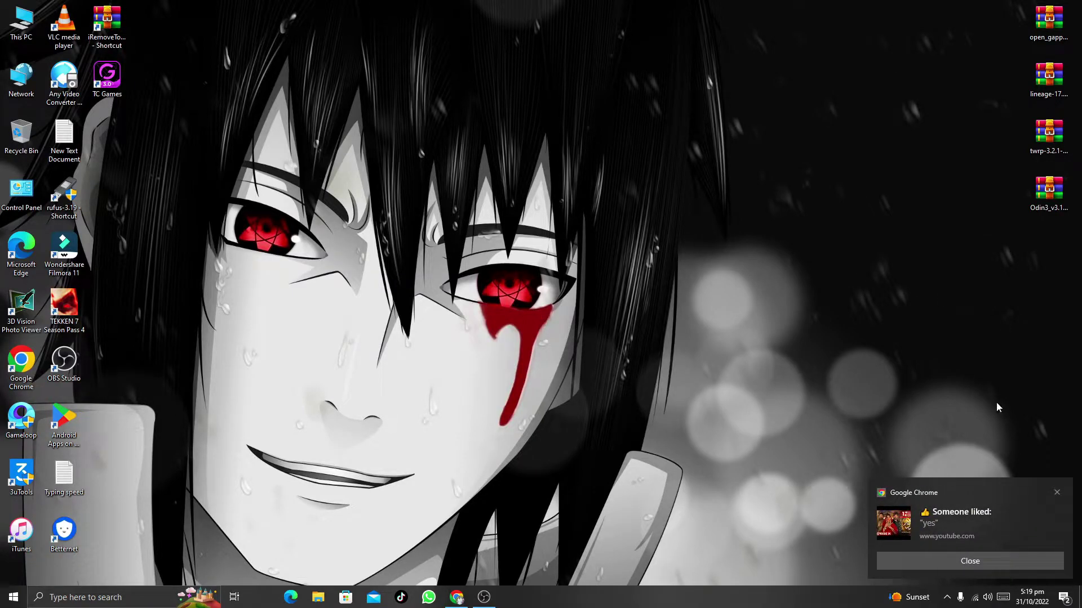
left_click(1057, 493)
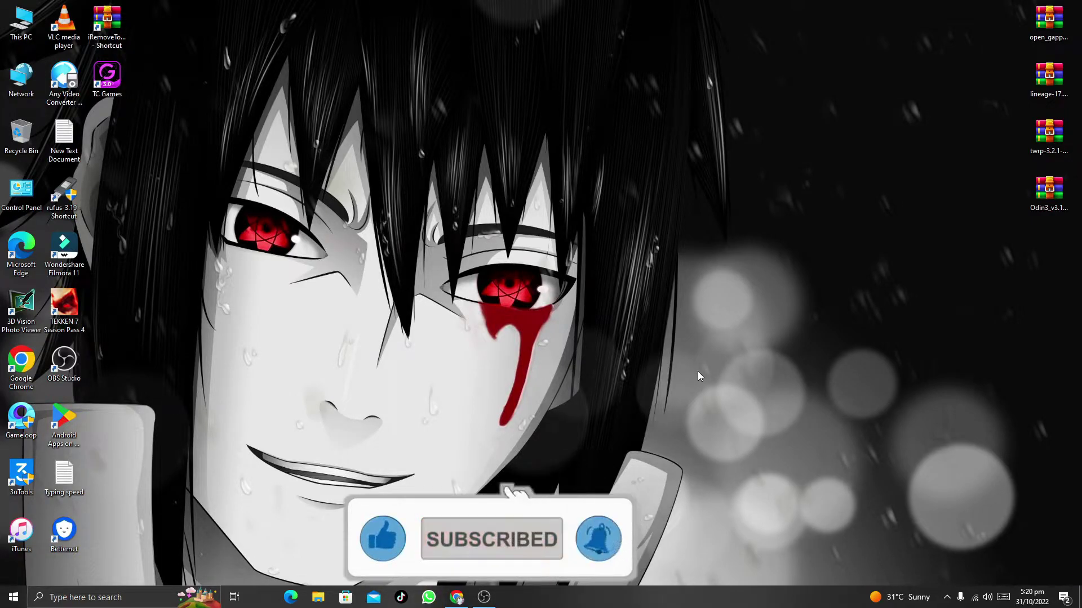
right_click(384, 239)
left_click(413, 273)
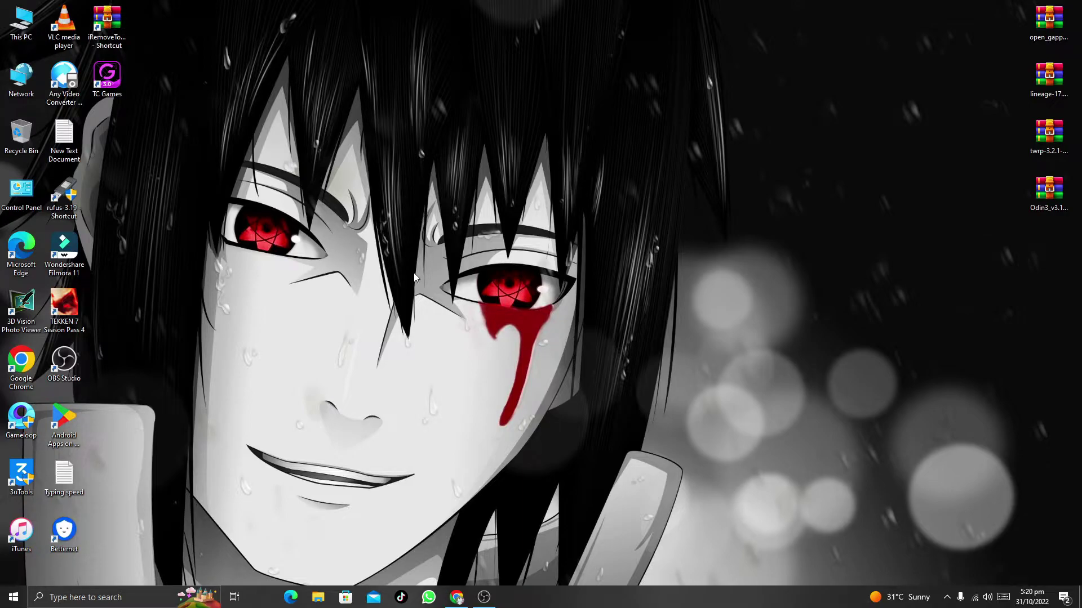
Step: Switch to Google Chrome and search Google for "on fly.com"
left_click(461, 598)
left_click(405, 282)
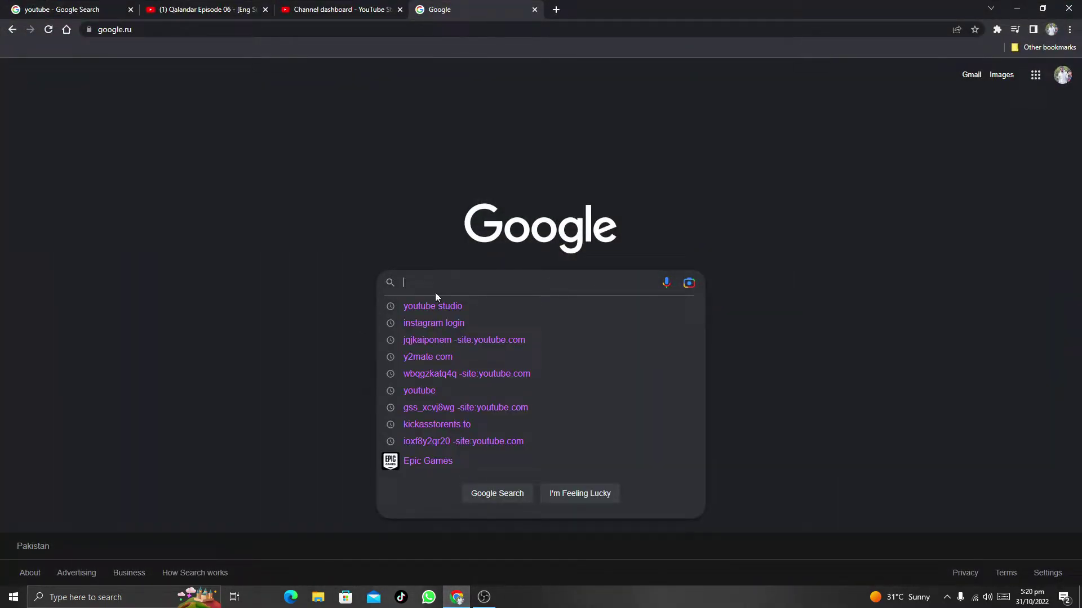
type("on")
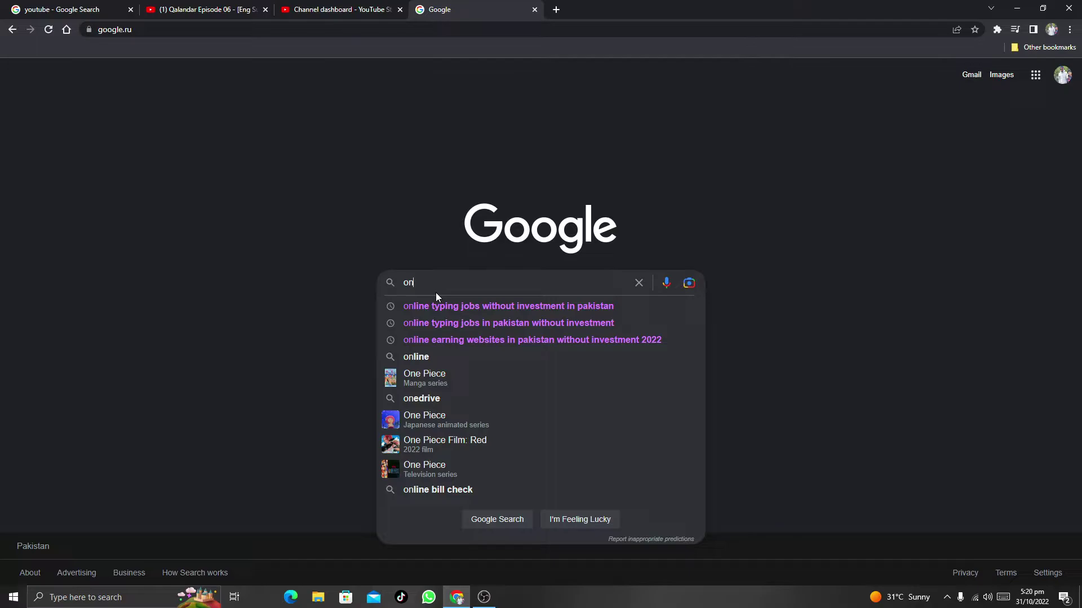
type("fli")
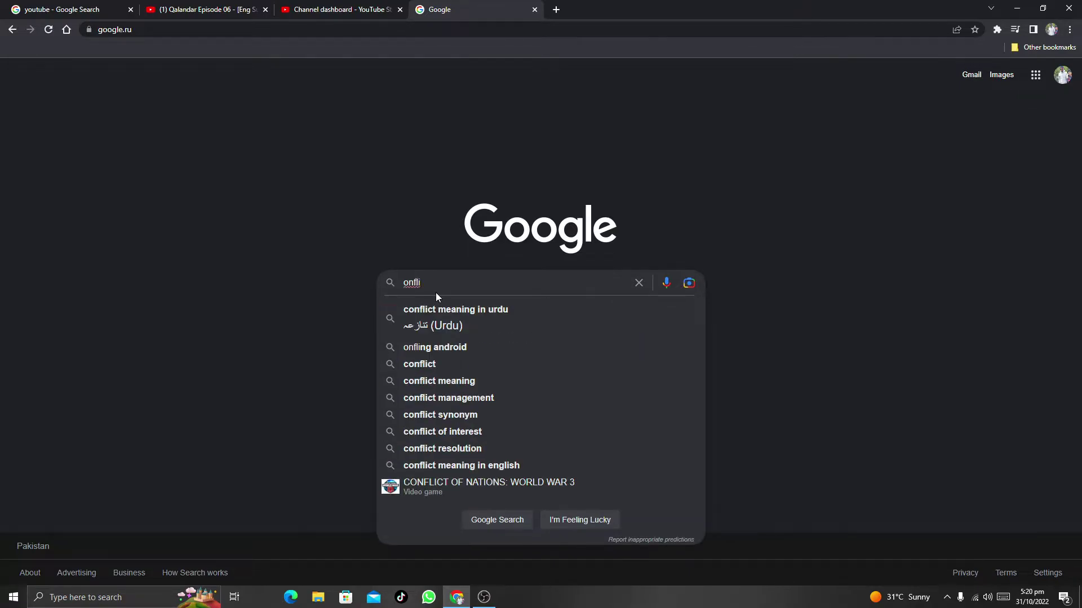
key("BackSpace")
key("BackSpace")
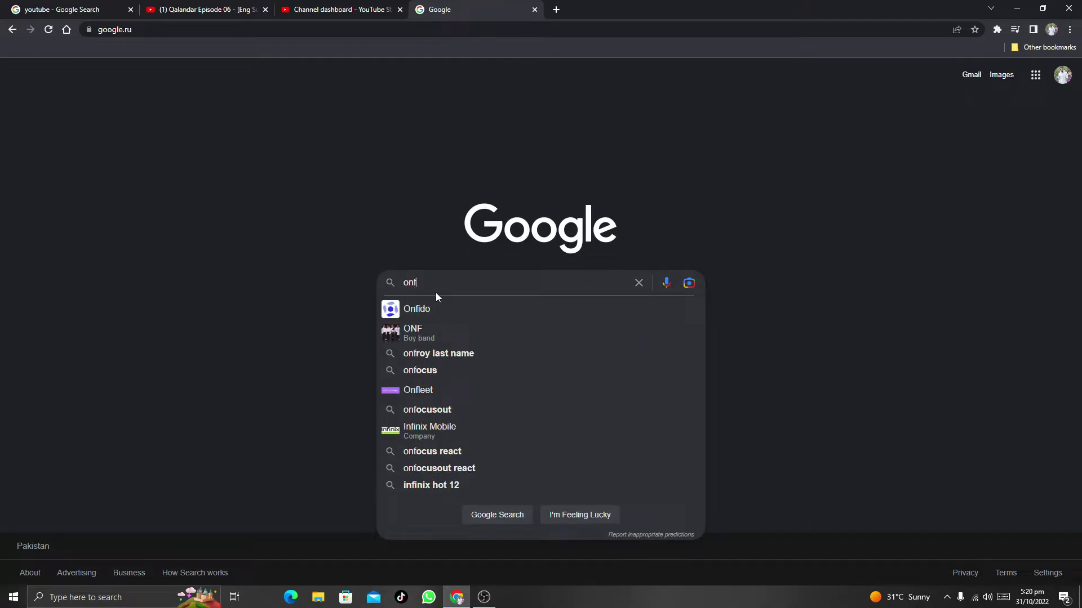
key("BackSpace")
type("fly")
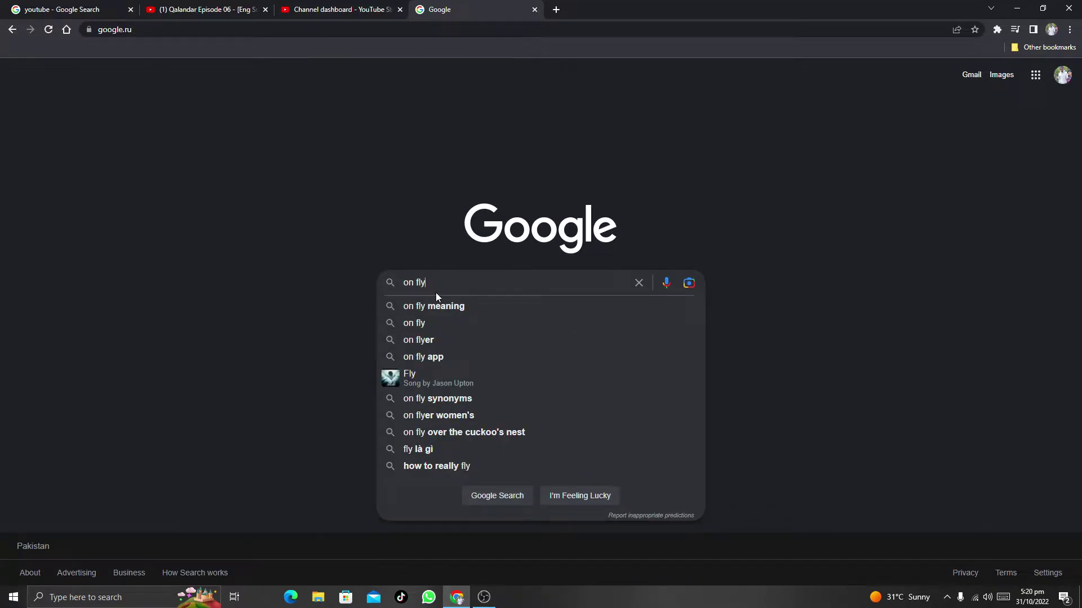
type(".com")
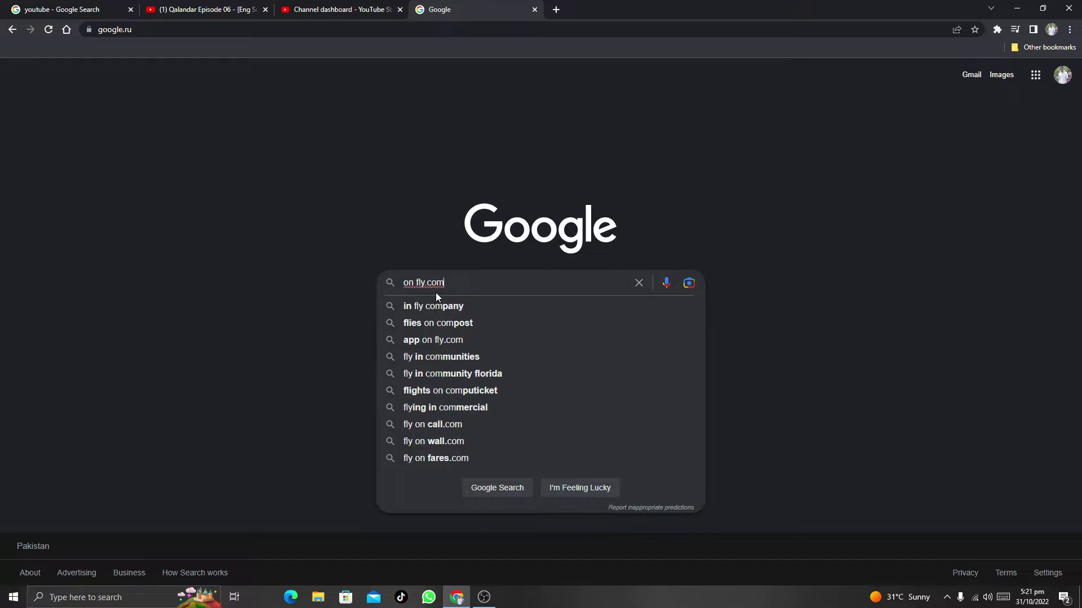
key("Return")
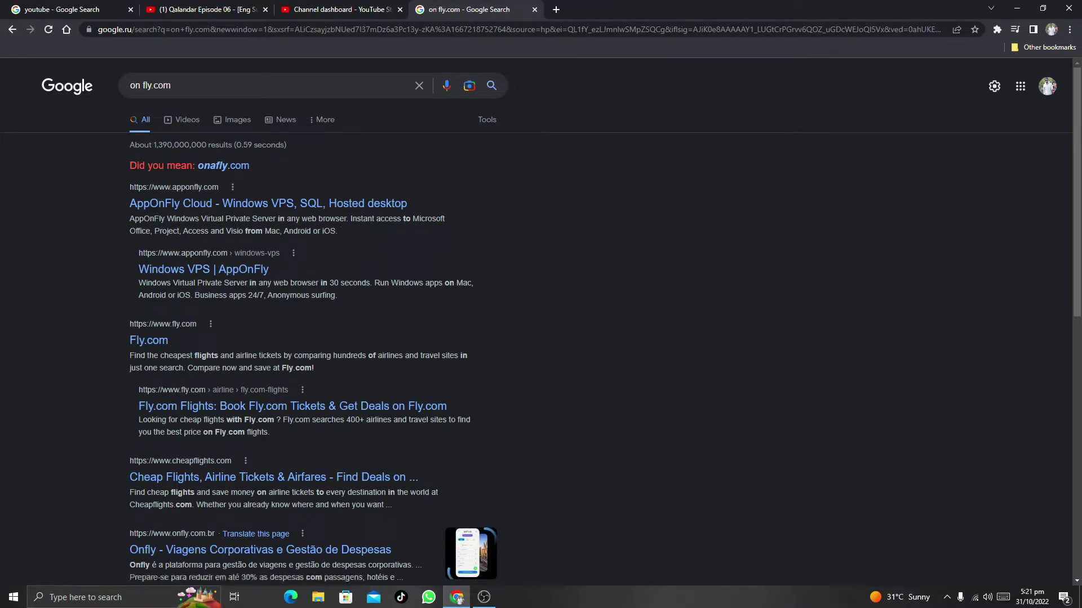
Step: Open the AppOnFly Cloud search result and dismiss the 50% Off promotional popup
left_click(185, 204)
left_click_drag(42, 151, 417, 248)
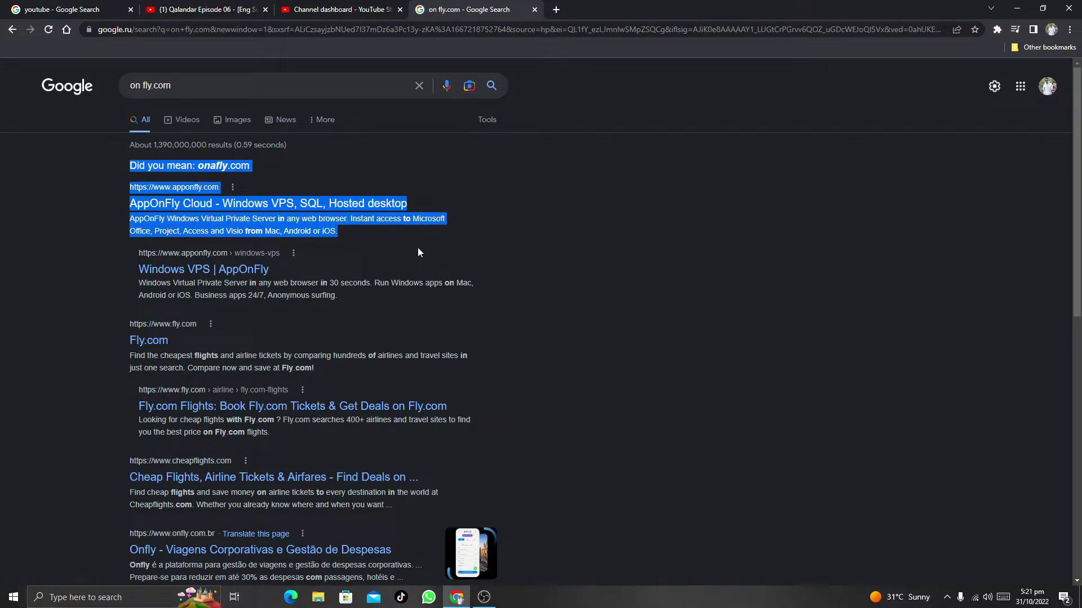
left_click(417, 248)
left_click(338, 207)
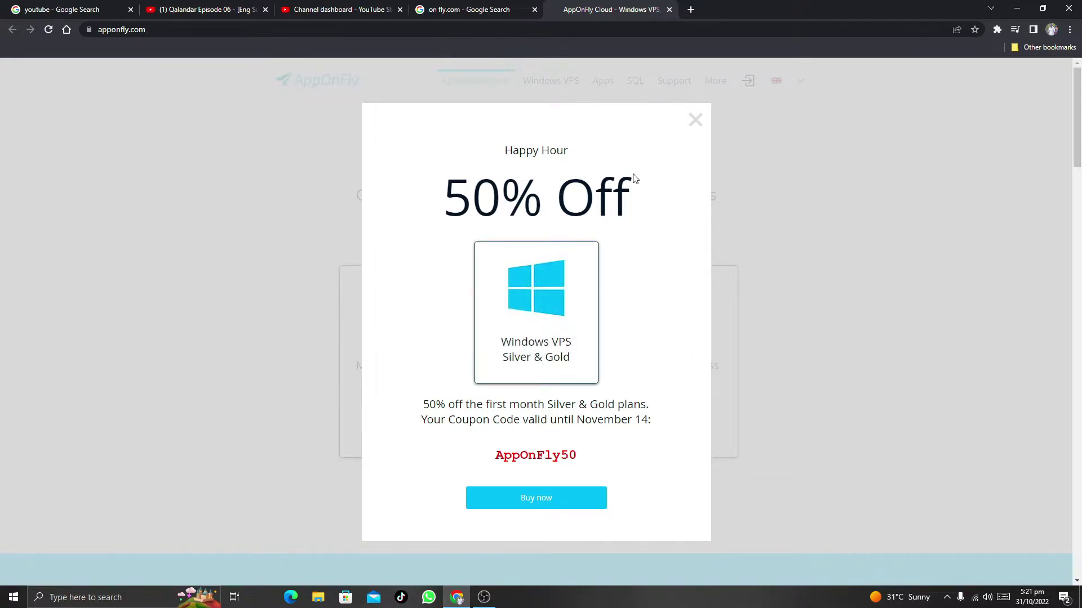
left_click(693, 125)
Step: Start AppOnFly's free Windows VPS trial and allow the remote session to access the clipboard
scroll(698, 205, "down", 1)
scroll(699, 205, "down", 4)
scroll(697, 205, "up", 5)
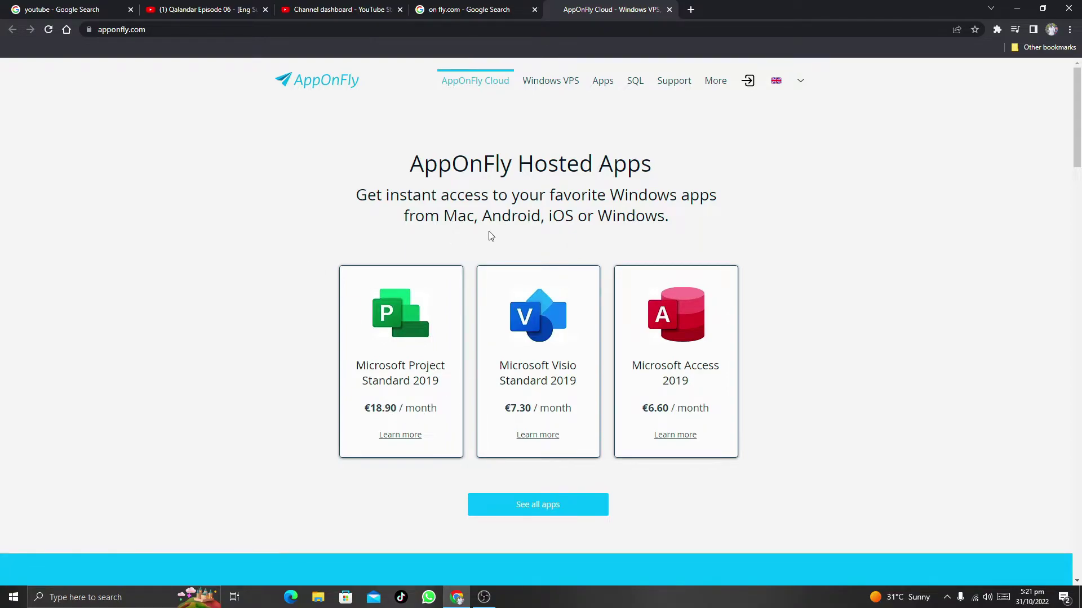
scroll(744, 265, "down", 10)
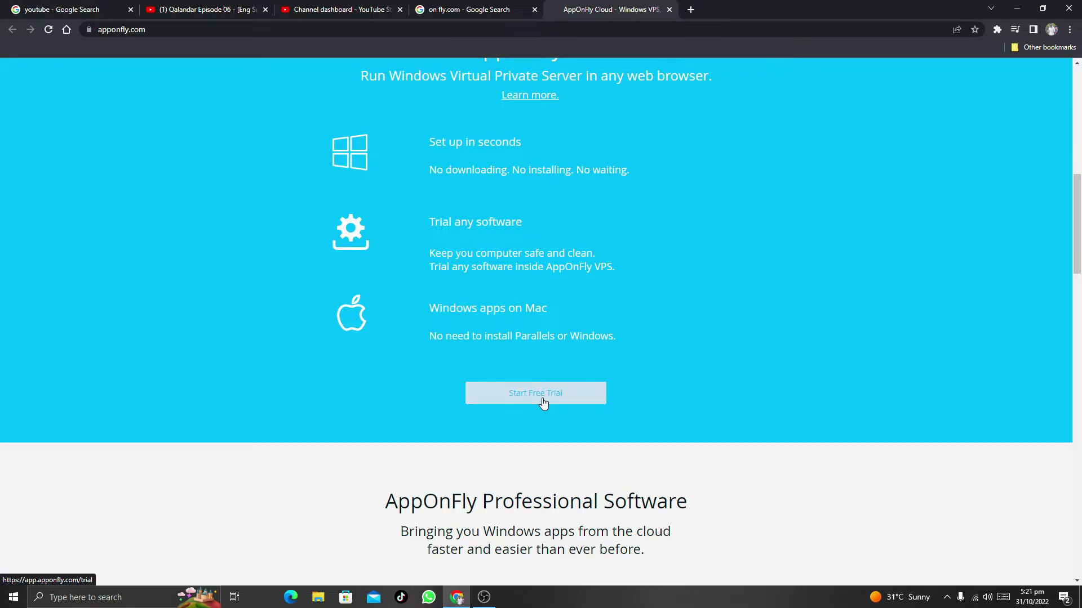
left_click(543, 401)
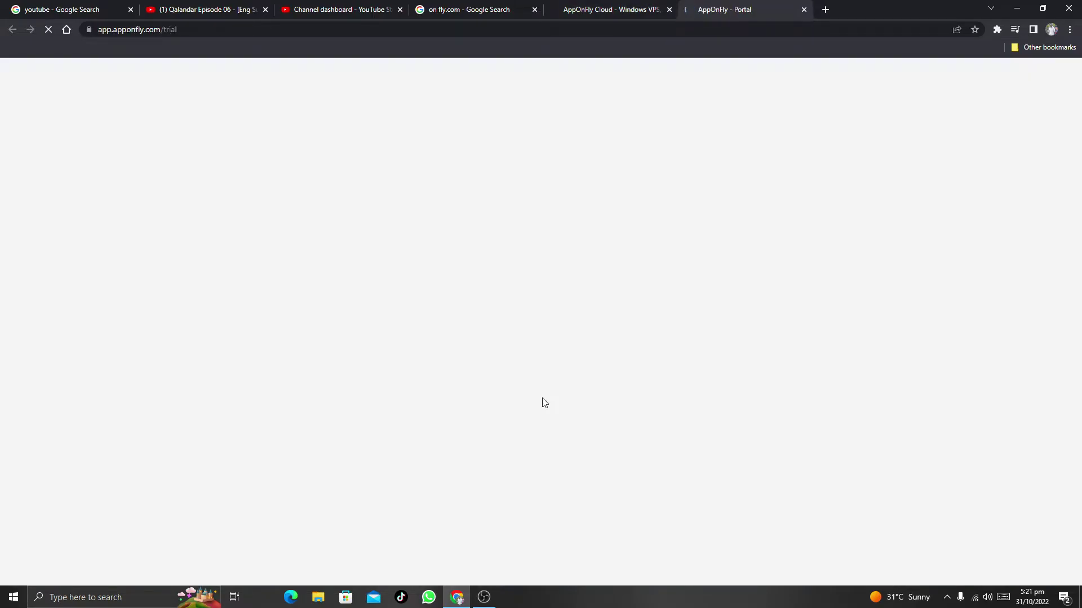
left_click(516, 84)
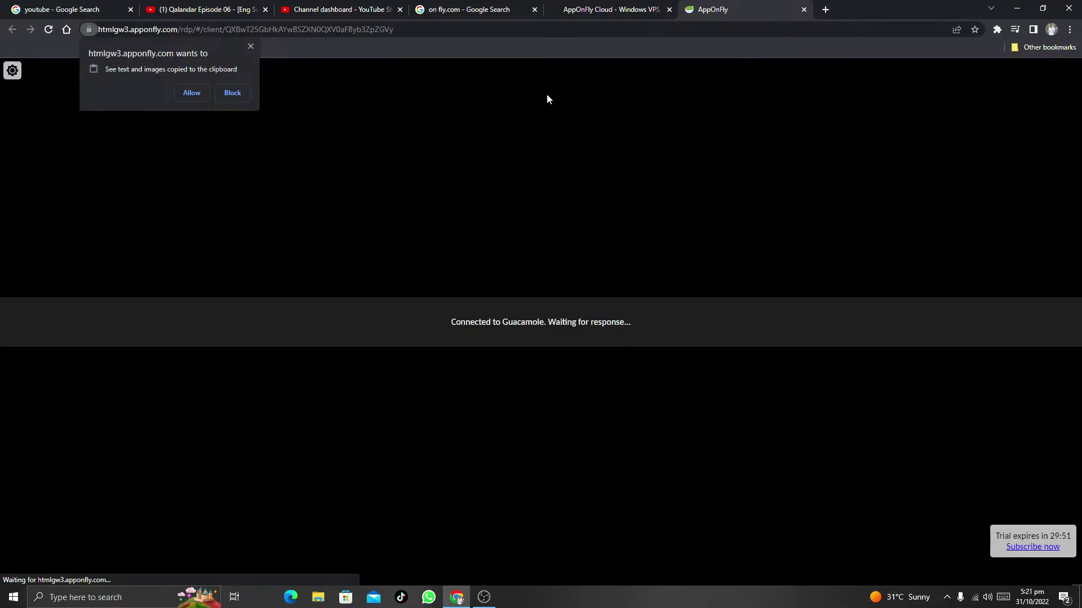
left_click(187, 92)
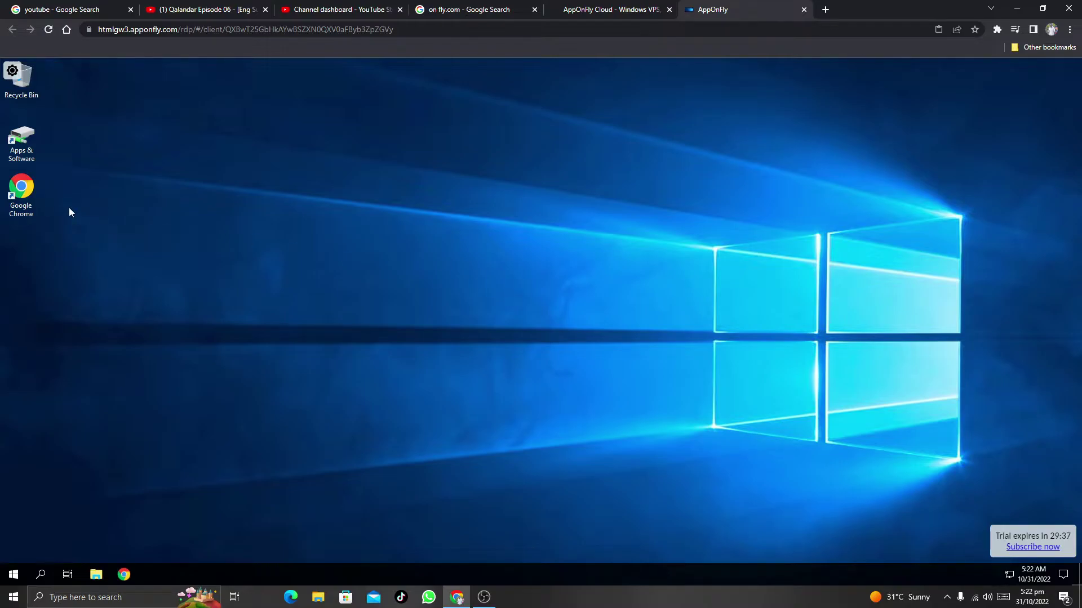
right_click(471, 319)
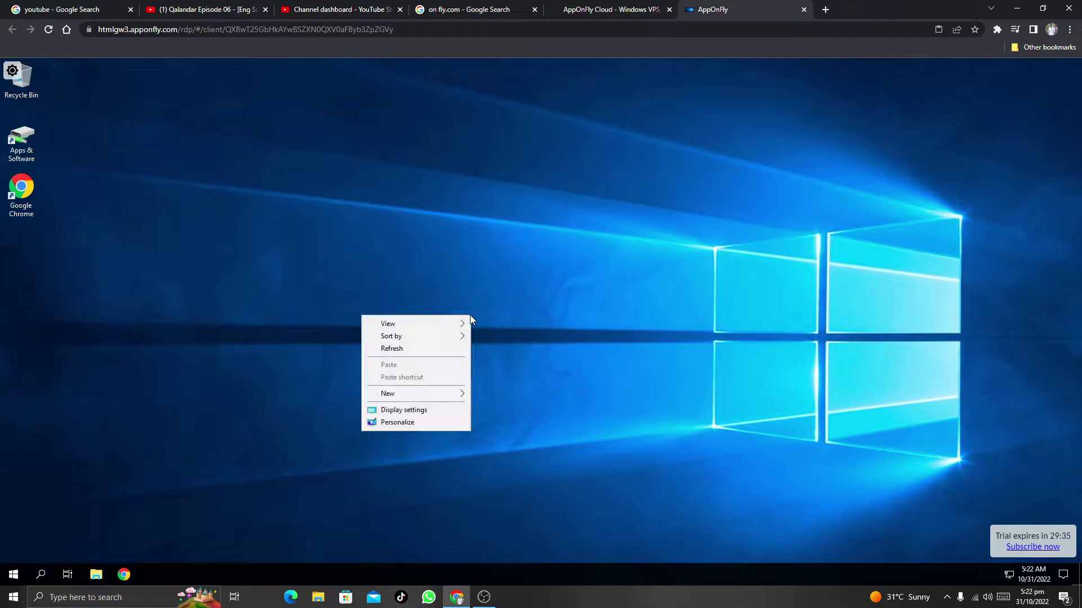
left_click(422, 352)
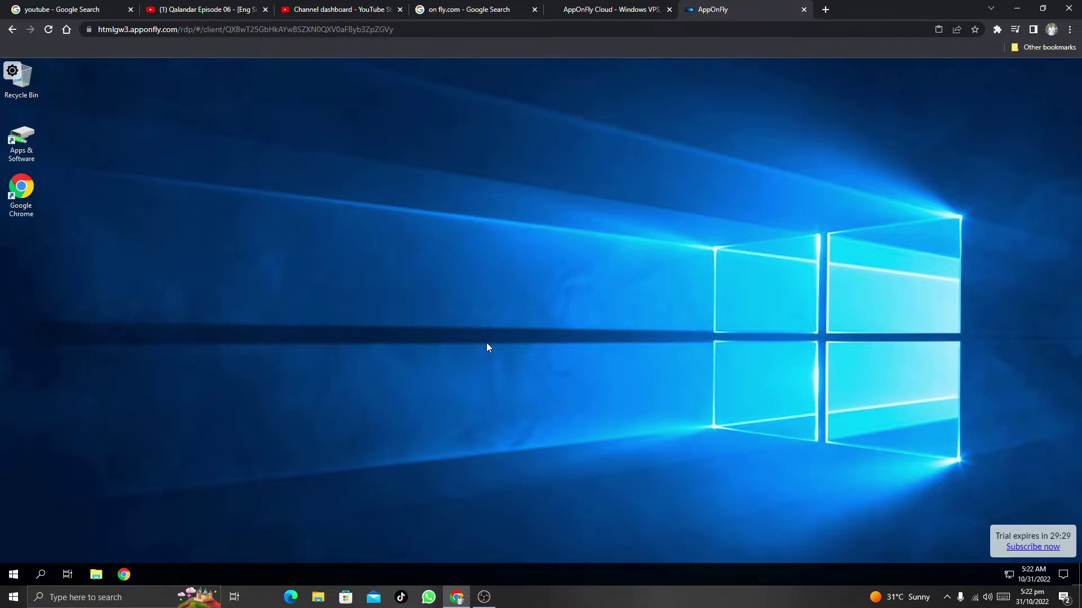
Step: Search for "pc" on the remote Windows machine, open This PC and maximize its window
left_click(26, 574)
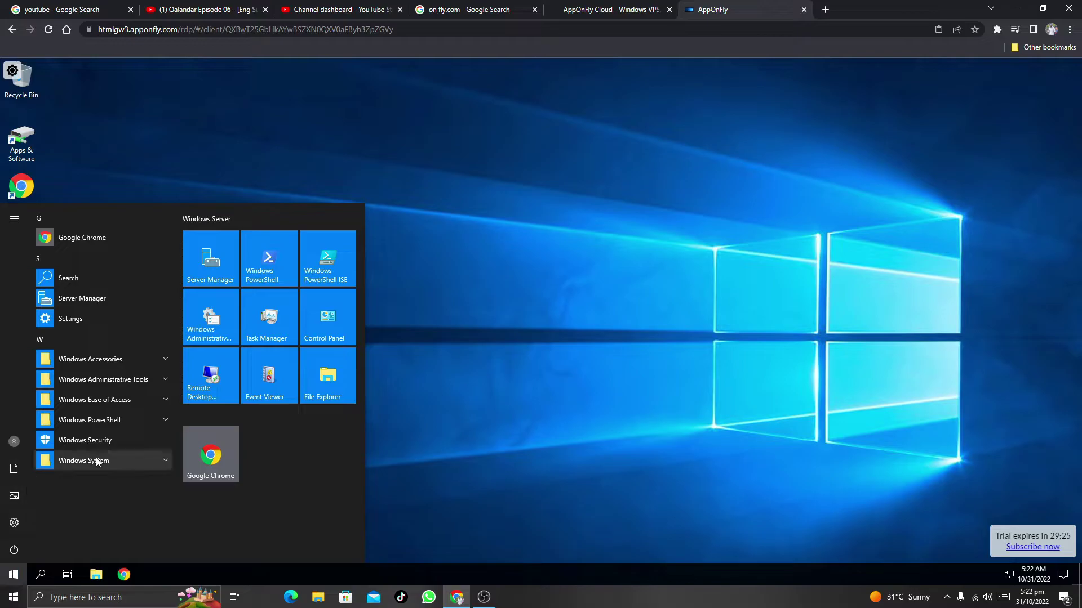
type("pc")
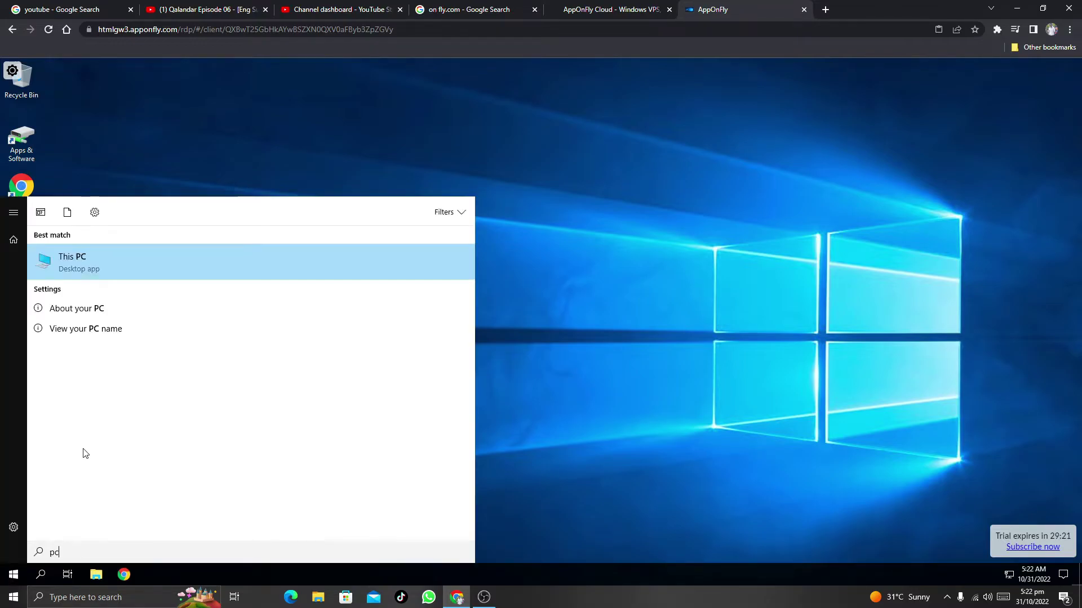
left_click(86, 270)
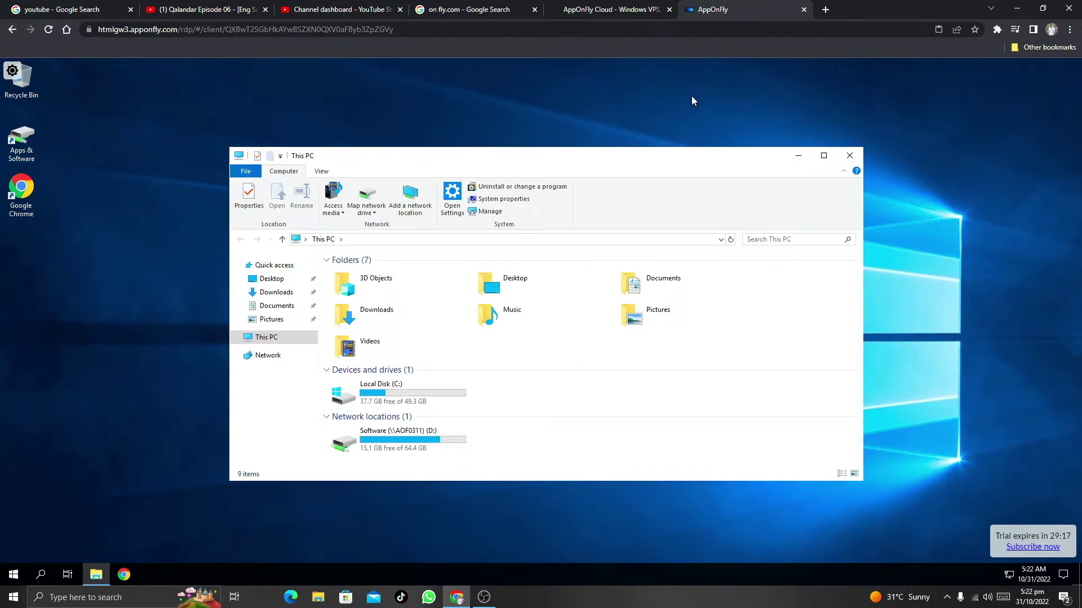
left_click(821, 157)
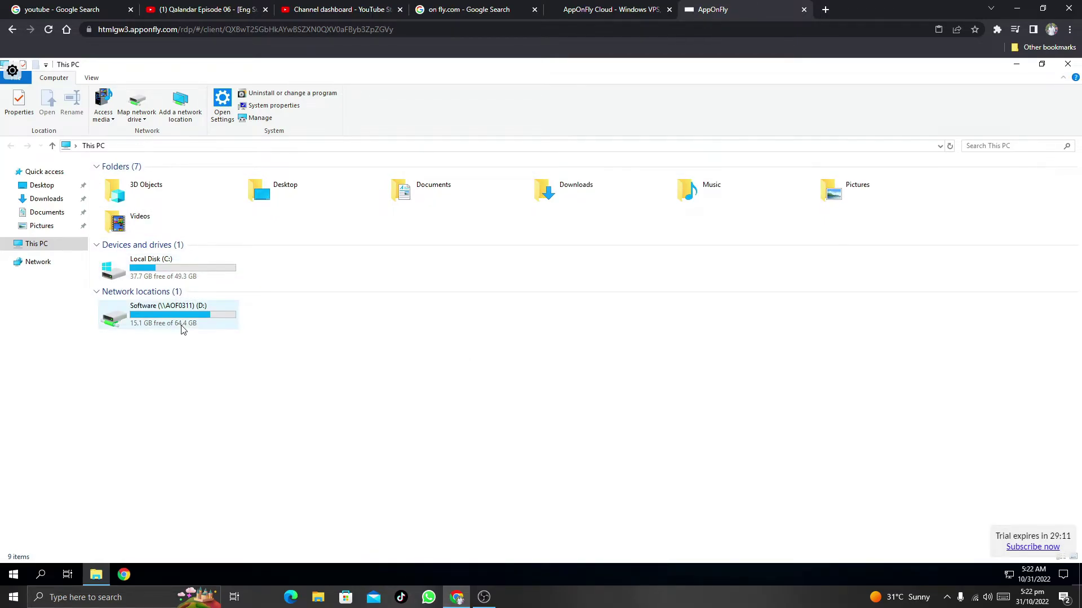
Step: View the remote computer's system properties, then close them and minimize the This PC window
right_click(374, 337)
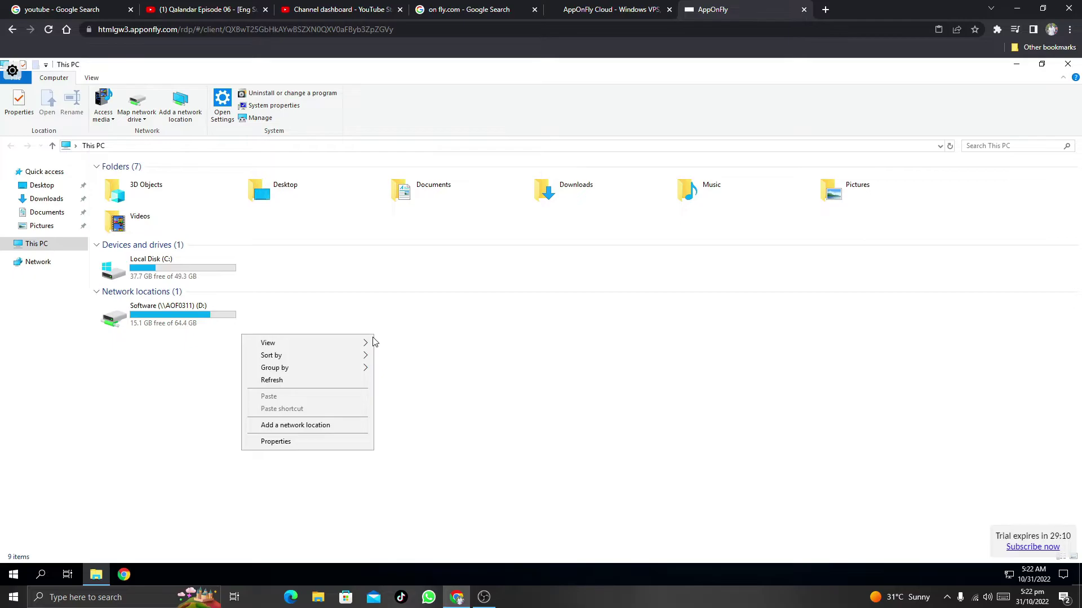
left_click(307, 441)
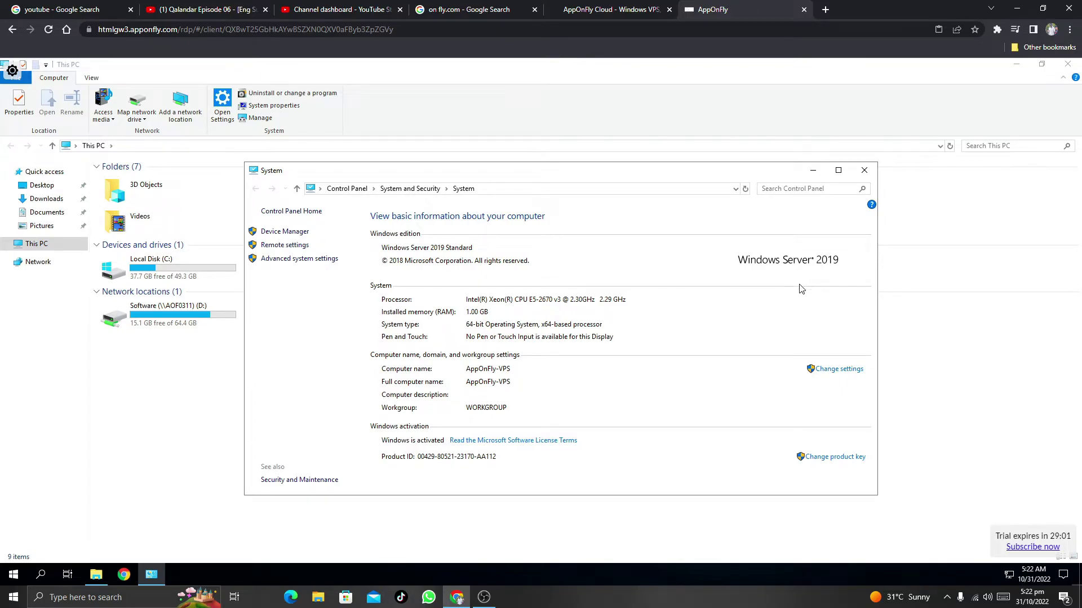
left_click(863, 171)
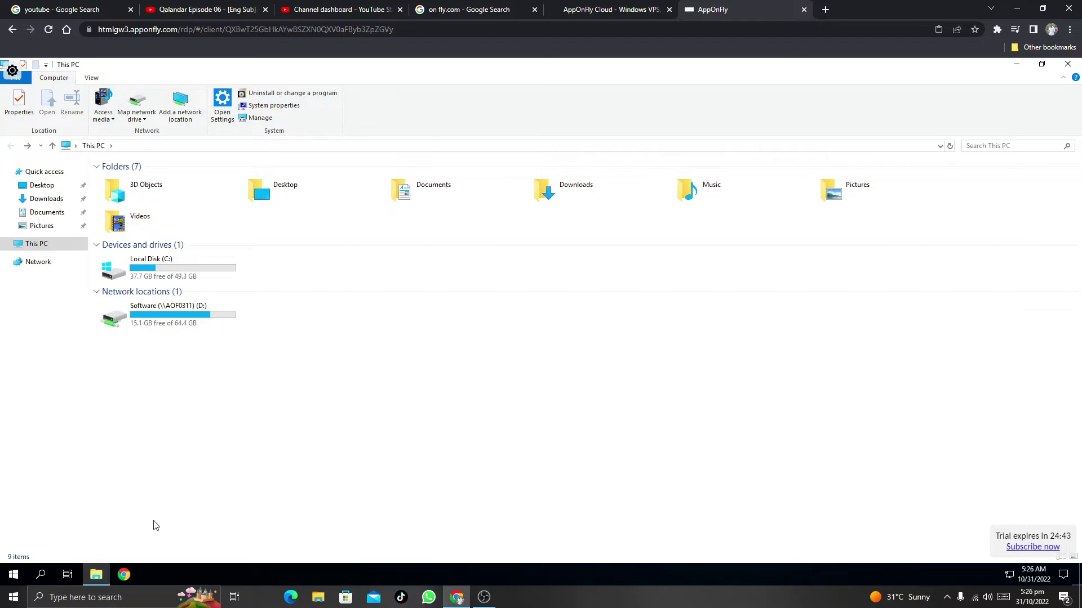
left_click(1015, 64)
right_click(301, 314)
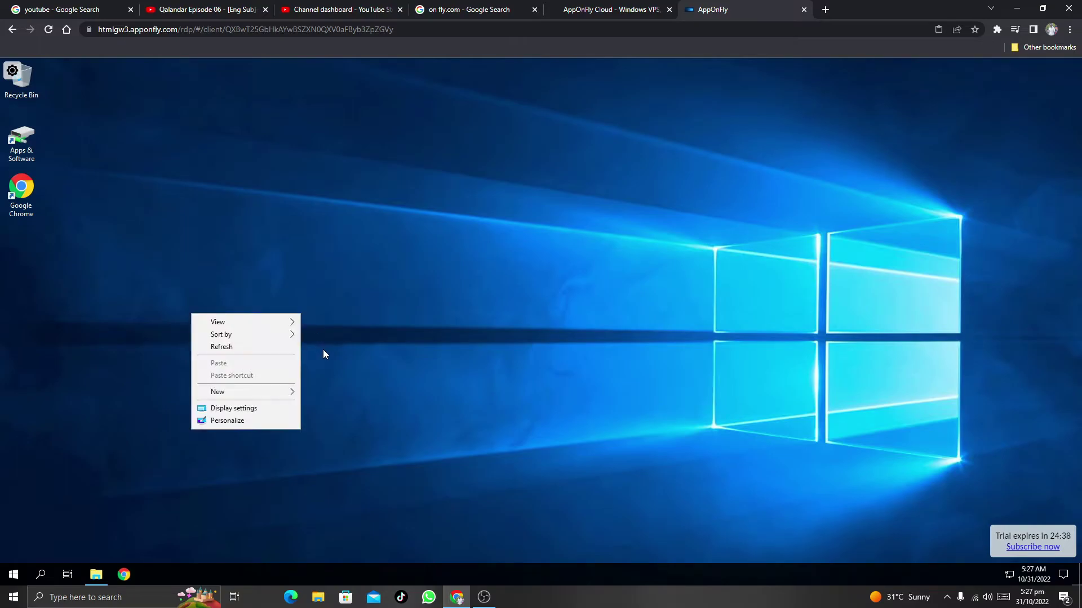
left_click(258, 353)
Step: Launch Google Chrome on the remote desktop, dismiss the update notice and search for "my location"
left_click(26, 212)
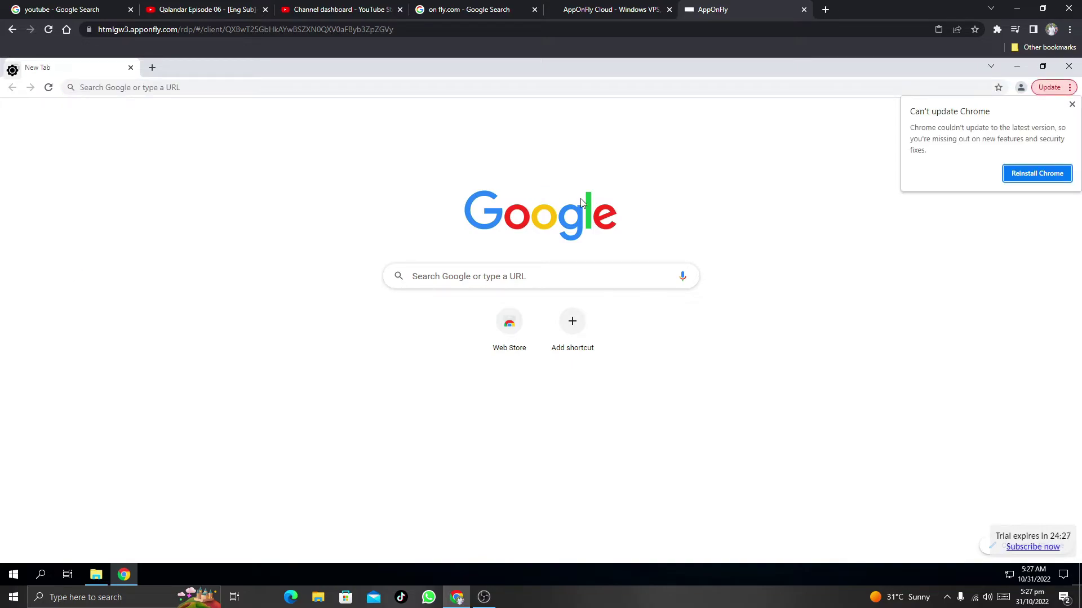
left_click(1072, 105)
left_click(524, 277)
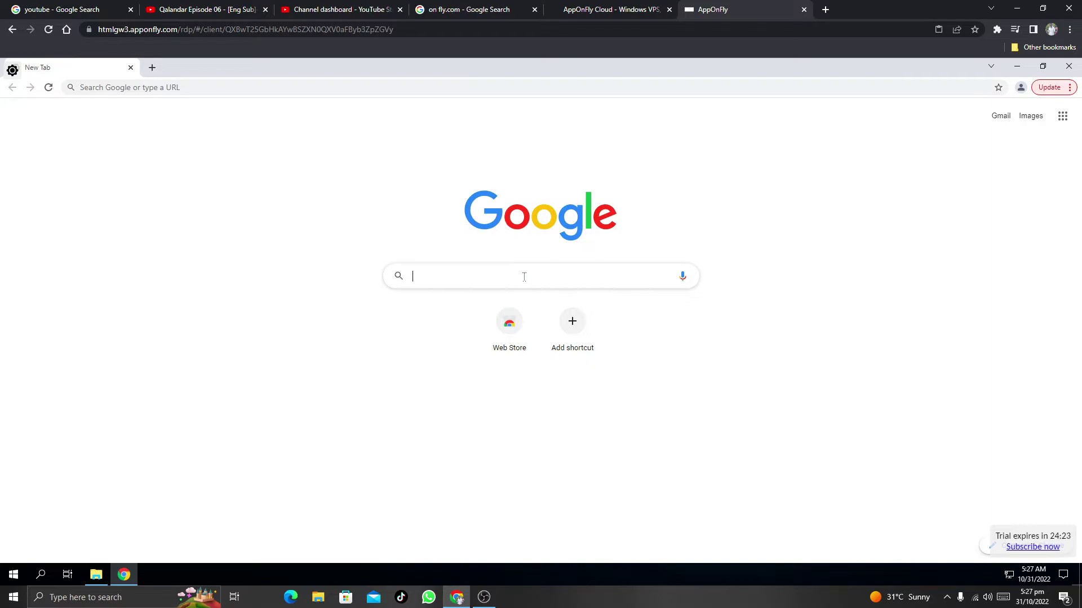
type("m")
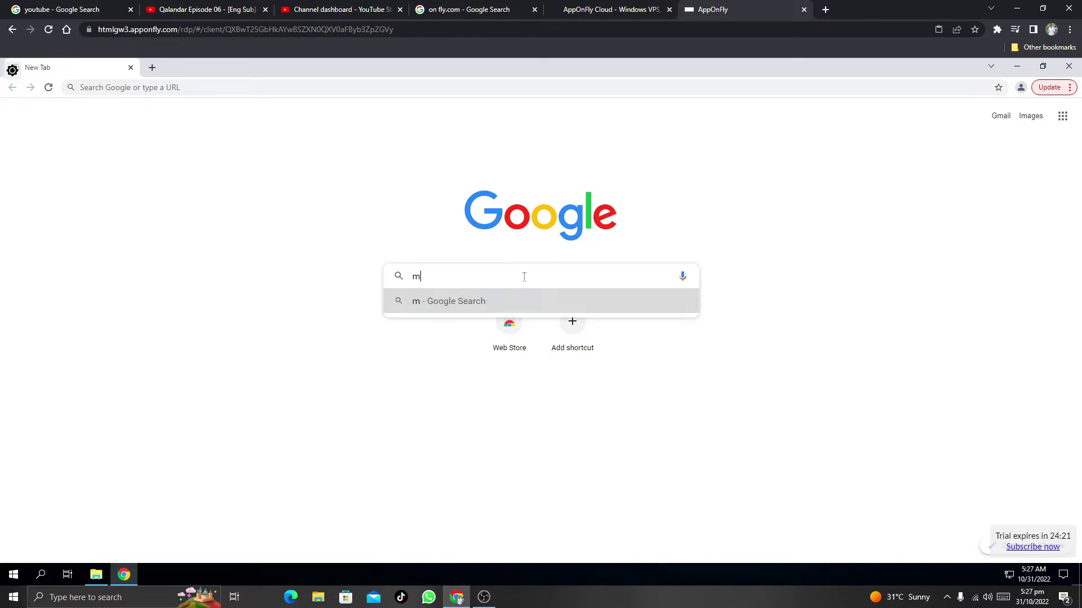
type("y location")
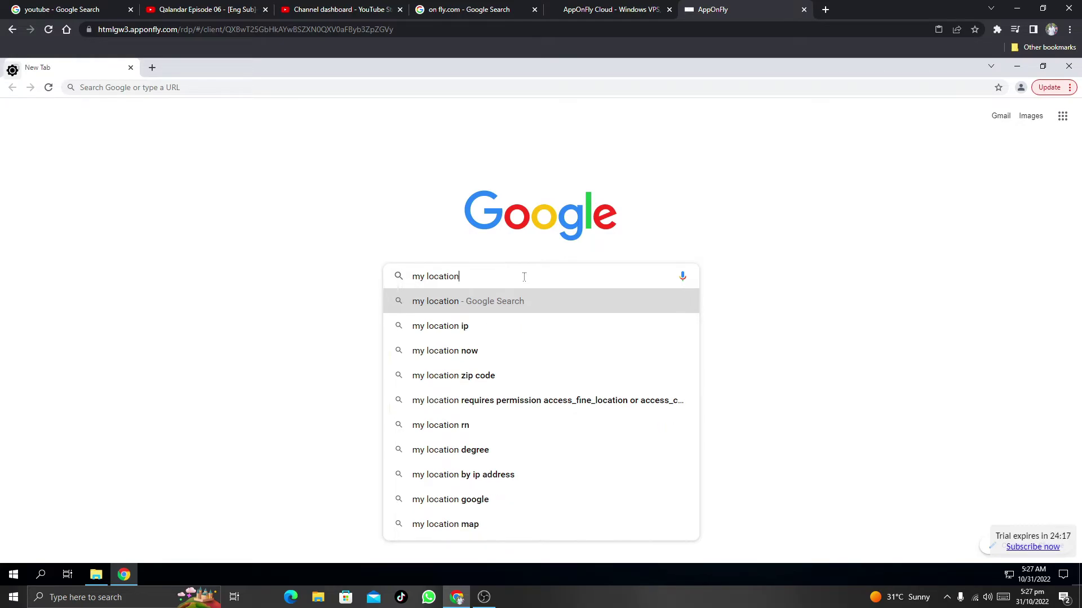
left_click(492, 300)
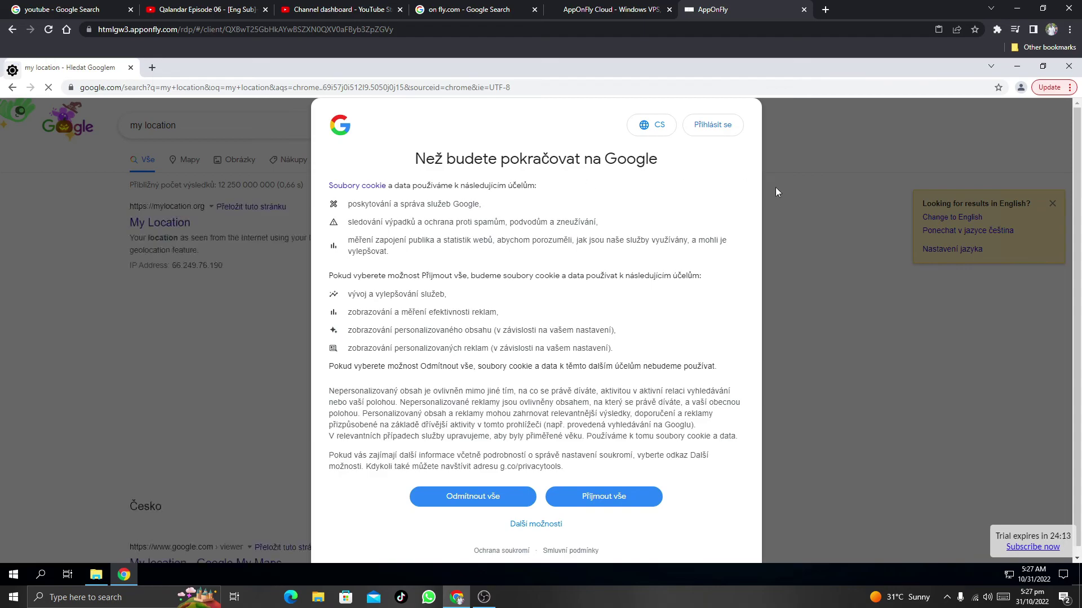
Step: Accept all of Google's cookies and open the My Location result from mylocation.org to check the remote machine's location
left_click(588, 498)
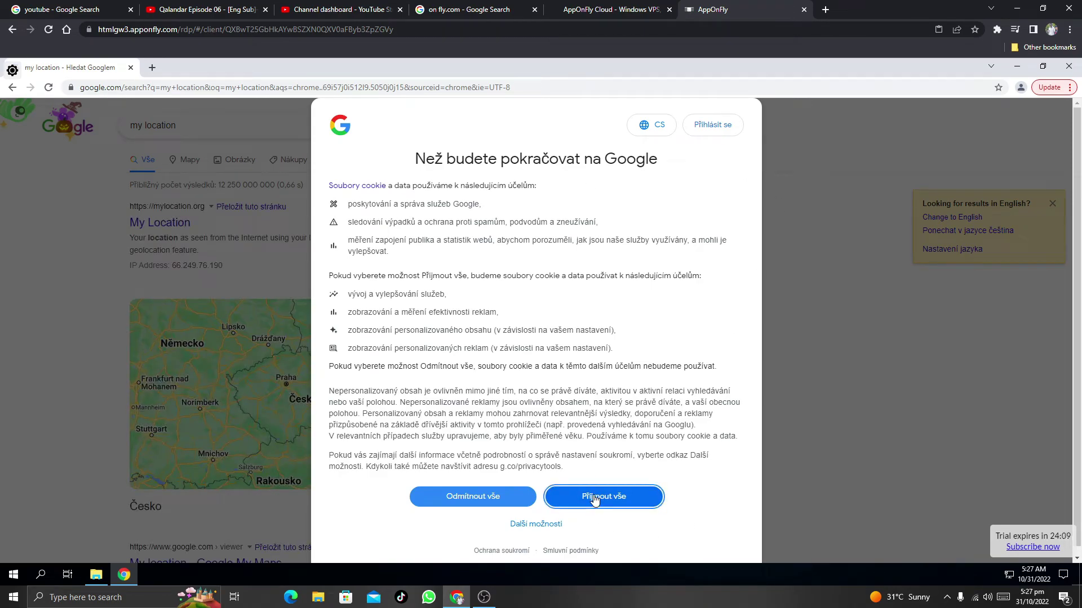
left_click(595, 500)
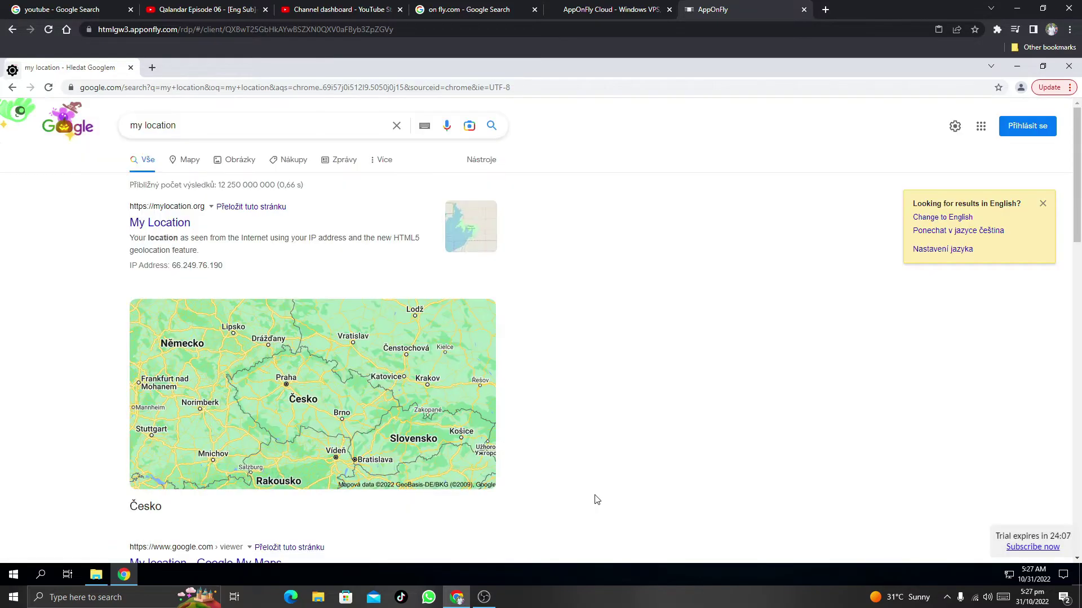
left_click(165, 228)
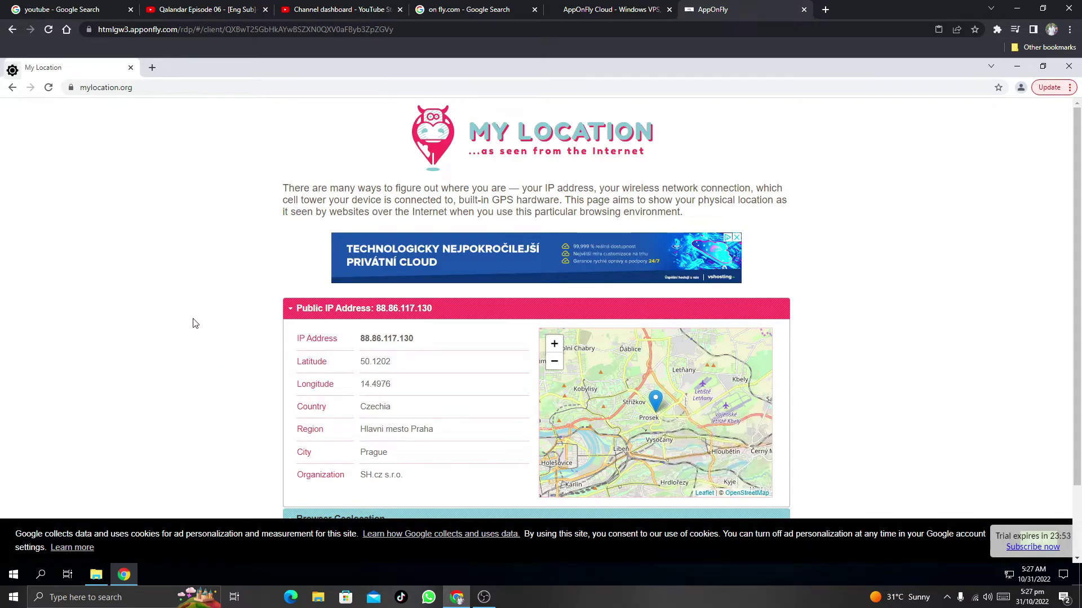
Step: Open a new tab in the remote machine's browser and enter "you" as the Google search text
left_click(152, 68)
left_click(482, 277)
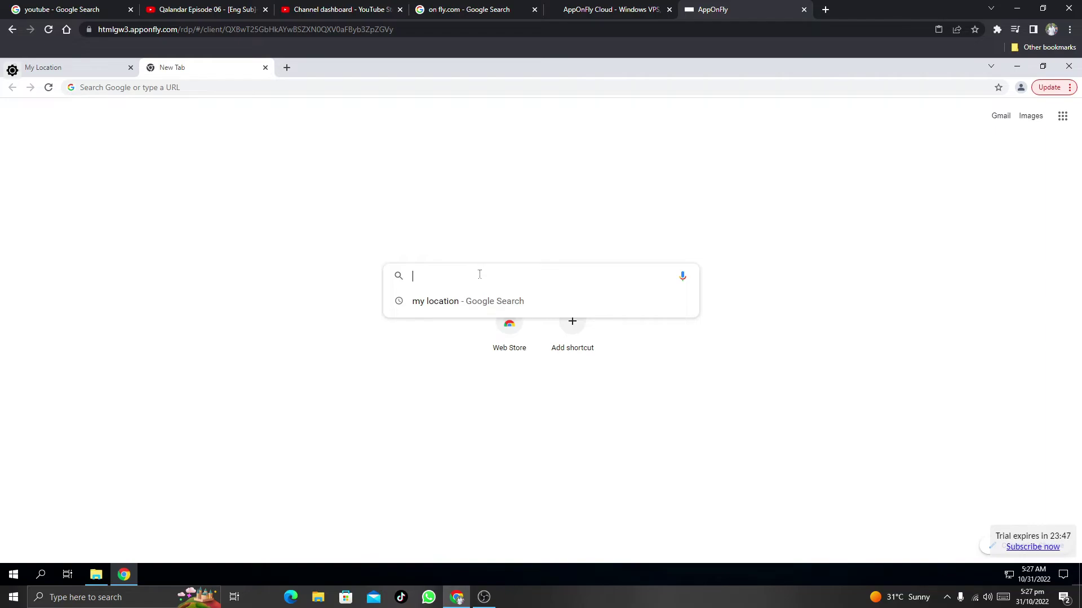
type("you")
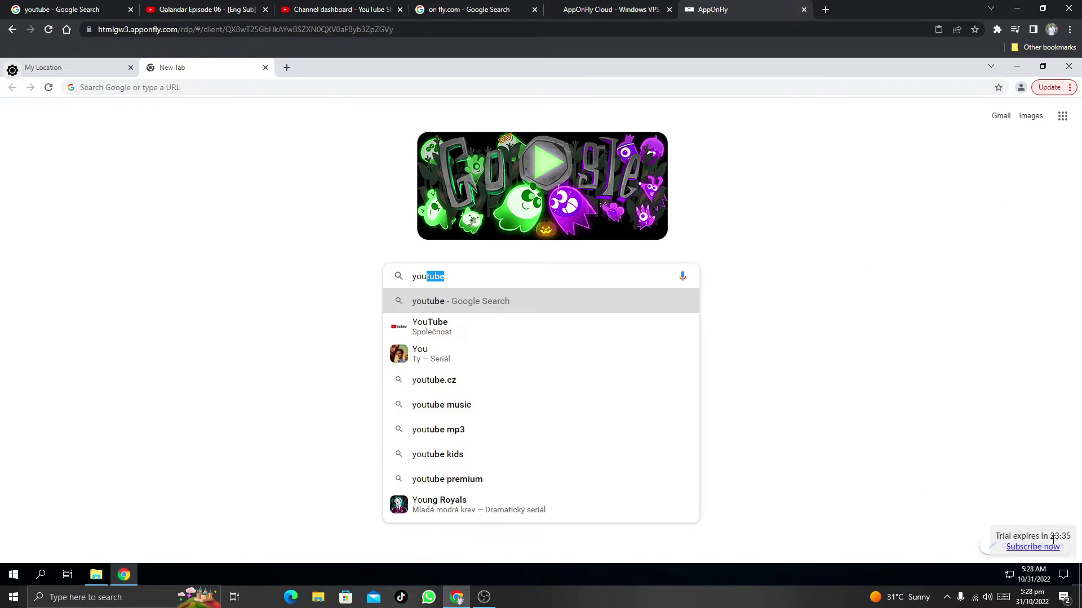
Step: Open Google in a new tab of the local browser and repeat the previous search for "on fly.com"
left_click(823, 10)
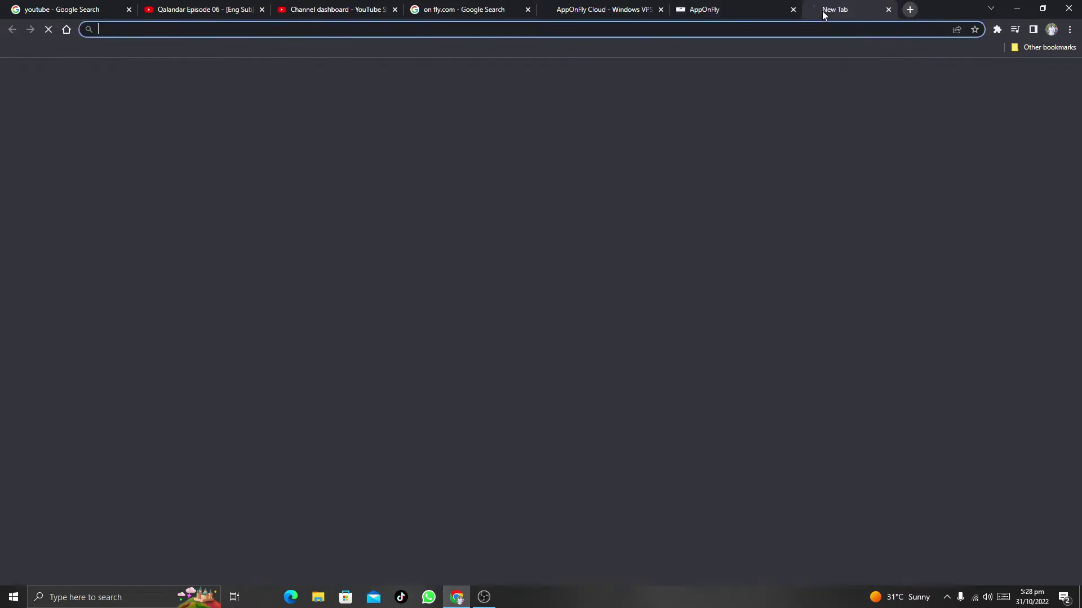
left_click(794, 13)
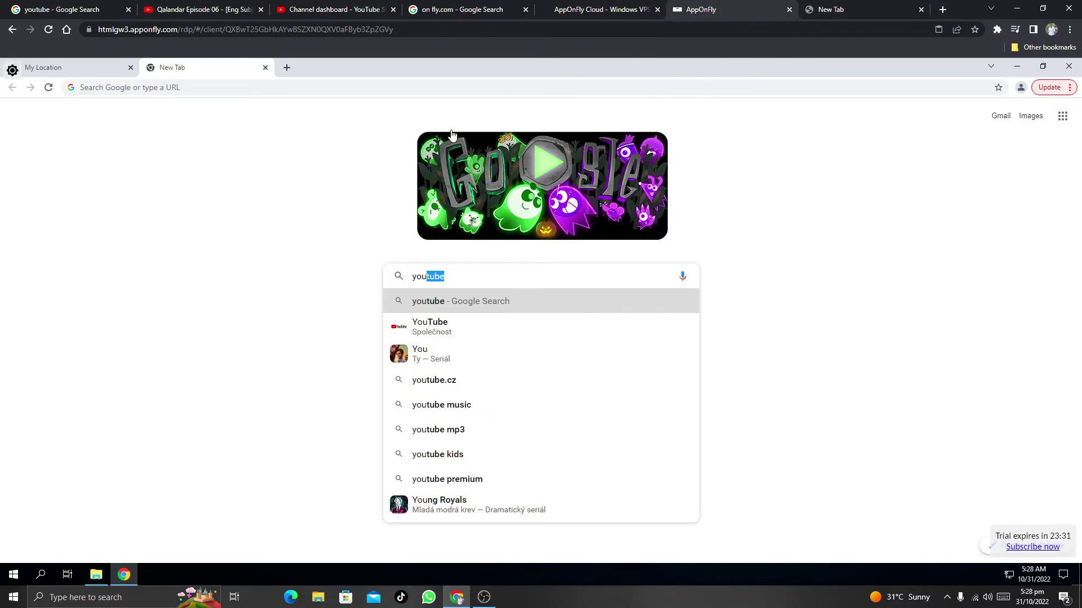
left_click(823, 12)
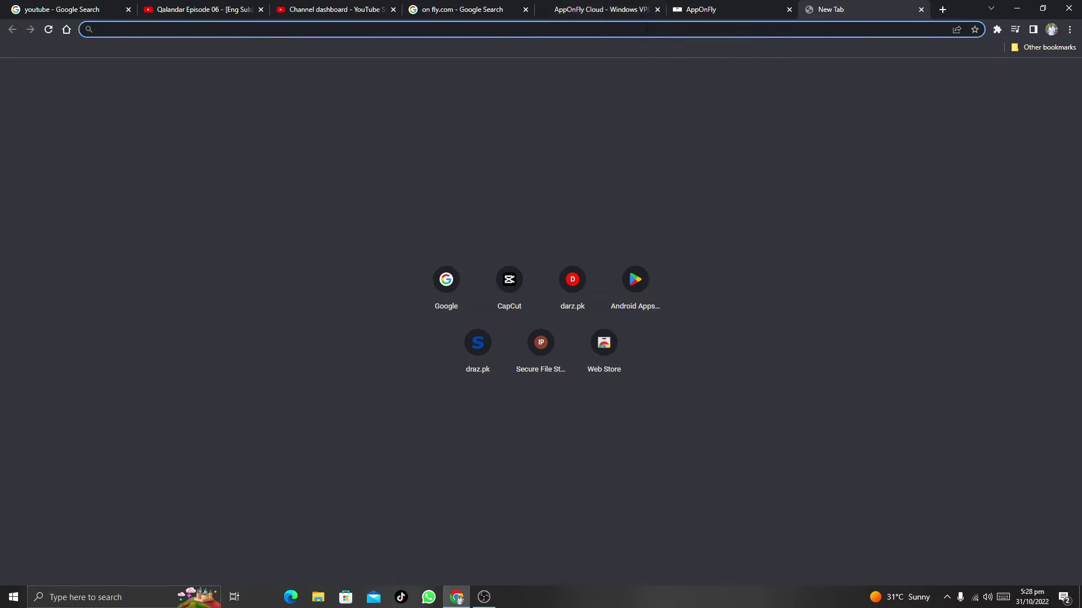
left_click(693, 8)
left_click(839, 5)
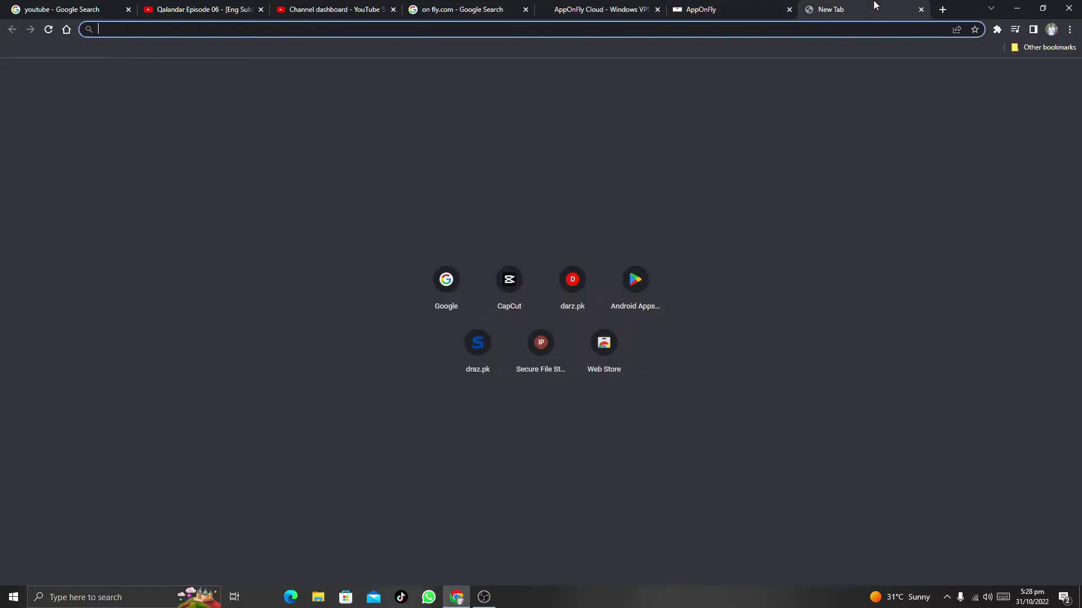
left_click(421, 301)
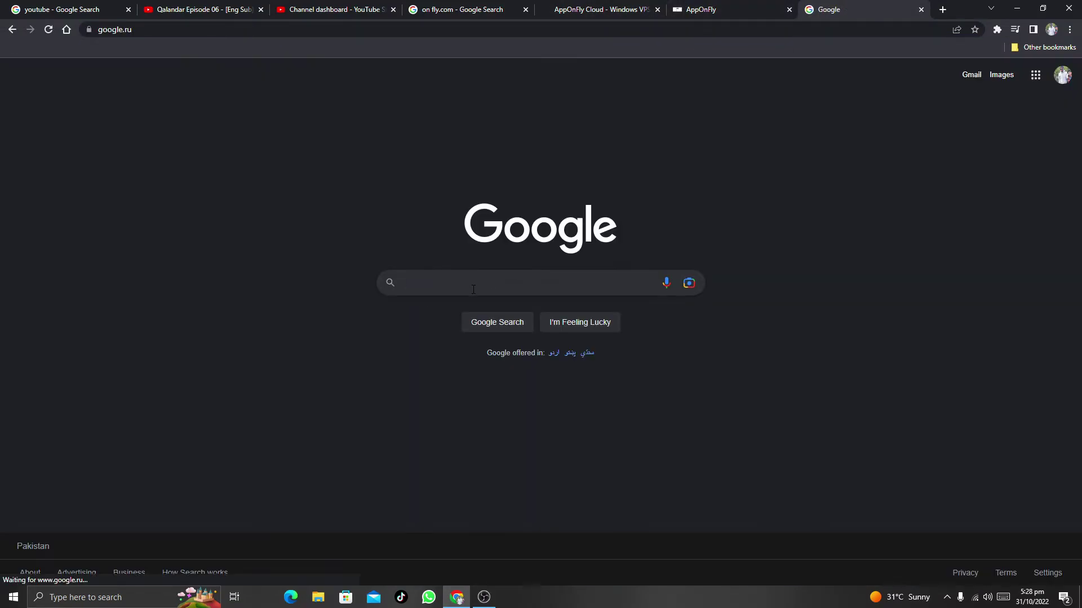
left_click(464, 292)
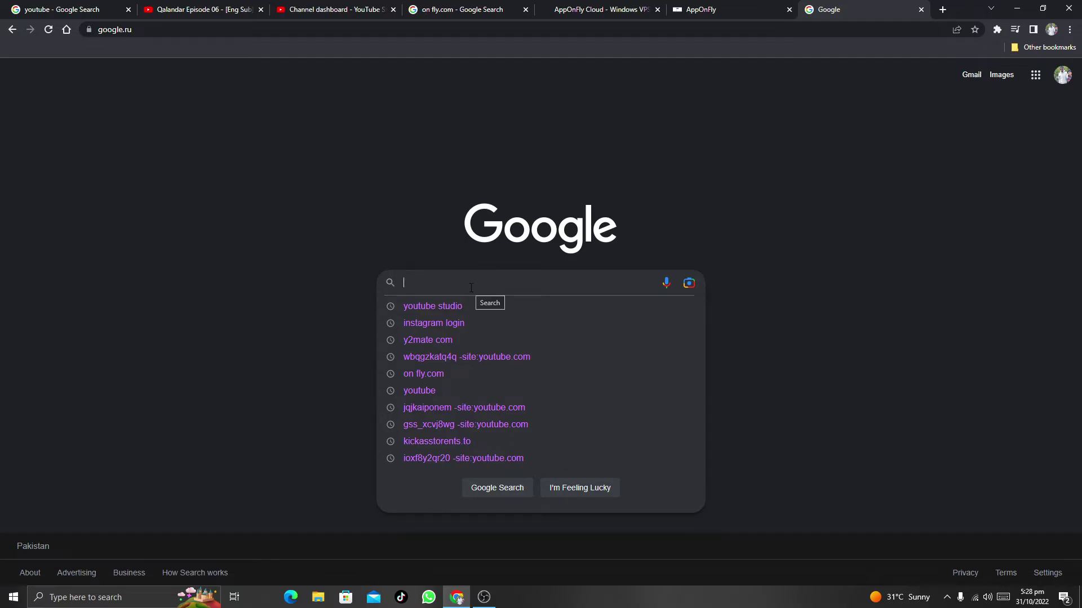
left_click(412, 374)
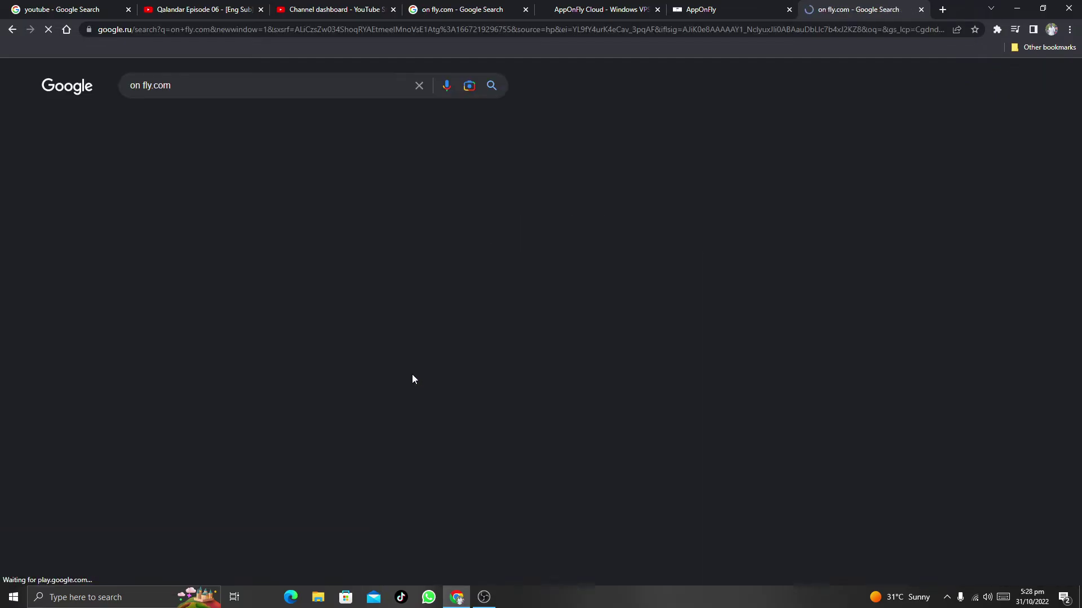